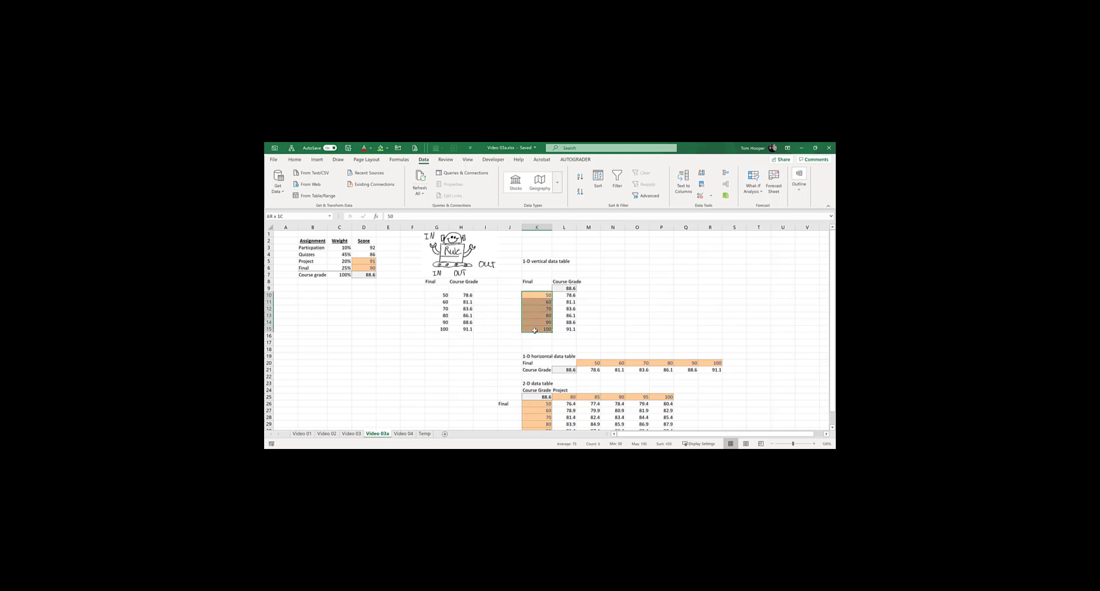
# Step: Examine the input values and outputs of the 1-D vertical, 1-D horizontal and 2-D data tables, including the 2-D table's corner formula
pyautogui.moveTo(564, 296); pyautogui.dragTo(564, 330)
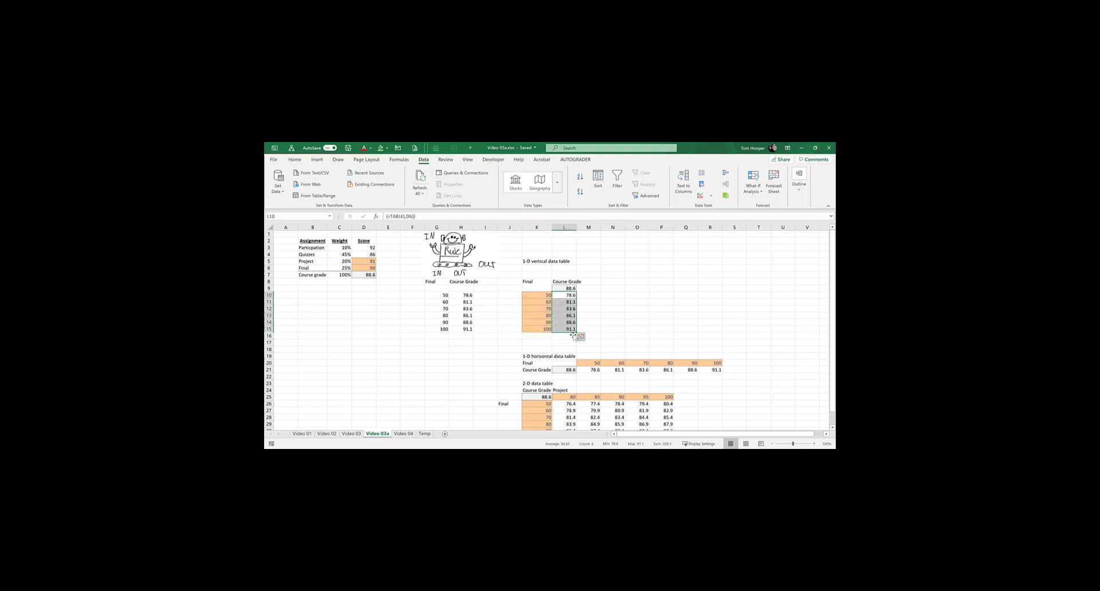
pyautogui.moveTo(593, 364); pyautogui.dragTo(720, 363)
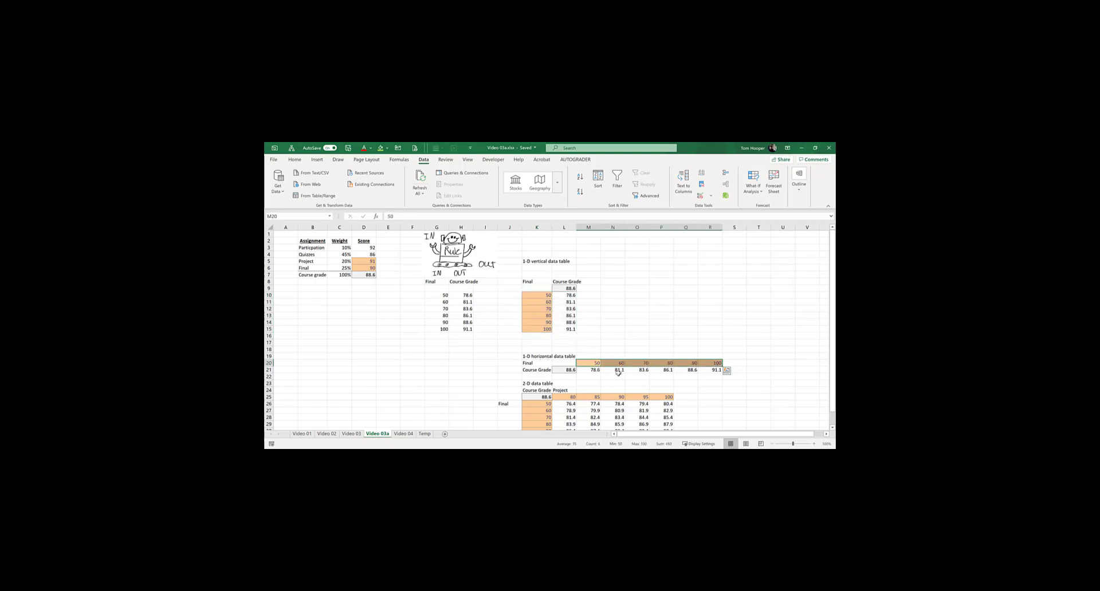
pyautogui.moveTo(590, 370); pyautogui.dragTo(716, 369)
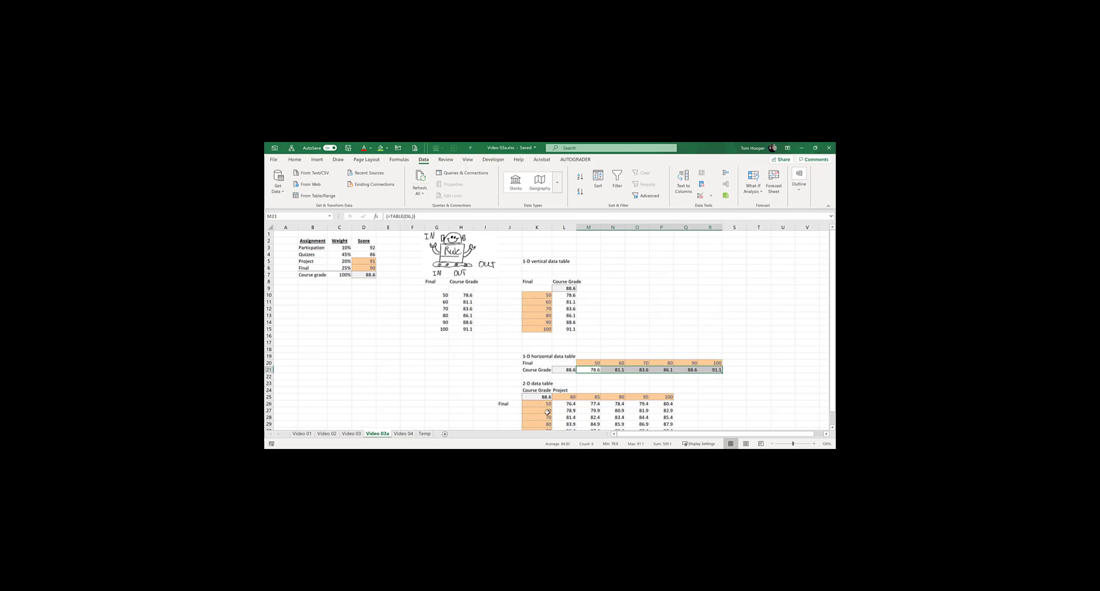
pyautogui.moveTo(562, 397); pyautogui.dragTo(662, 397)
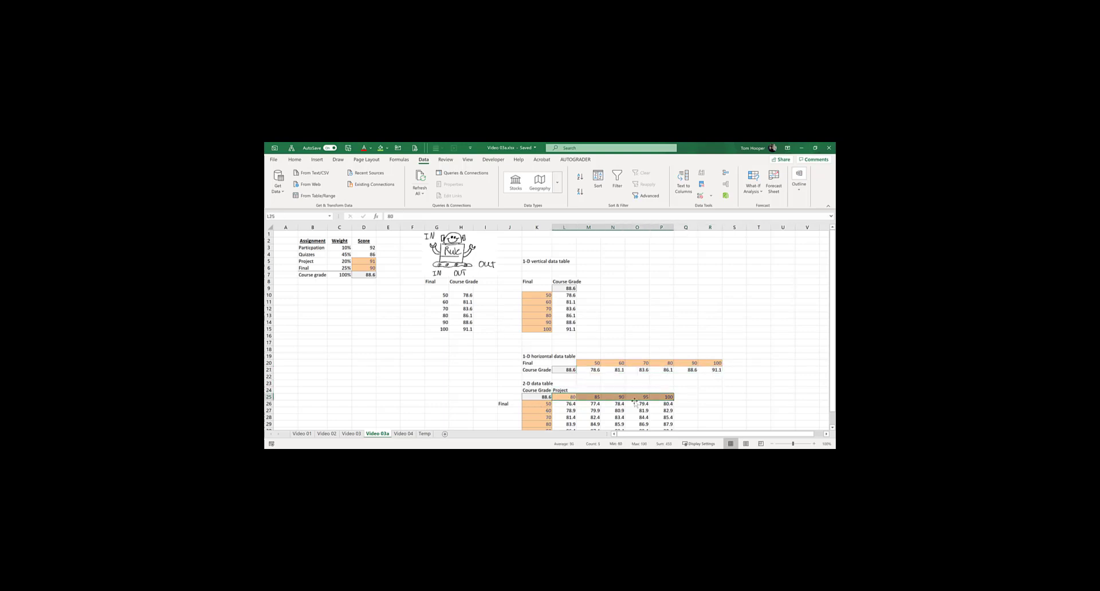
pyautogui.moveTo(544, 405); pyautogui.dragTo(542, 429)
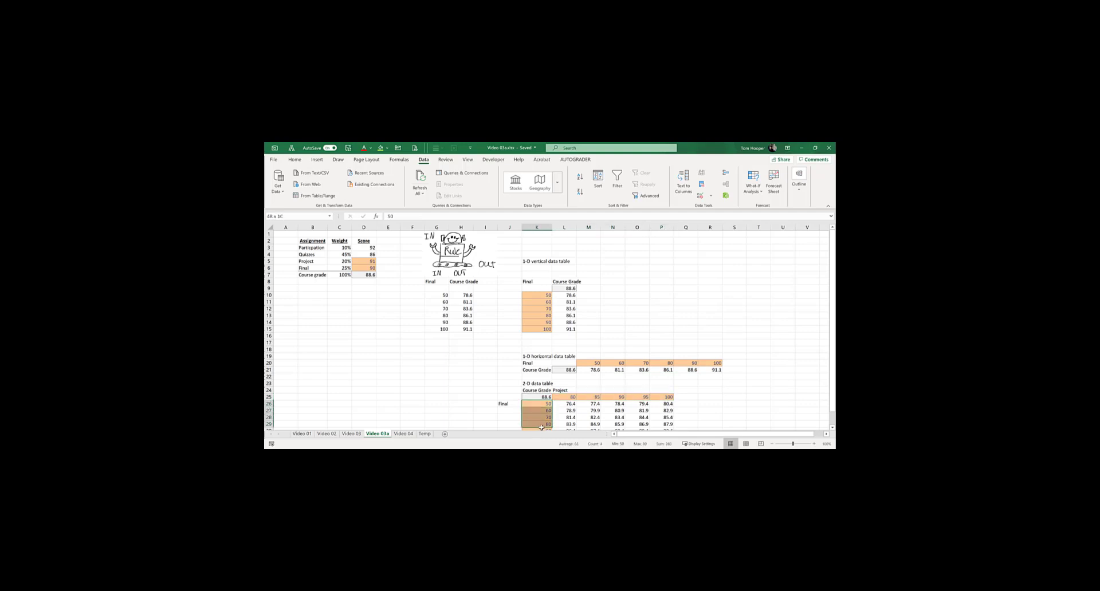
pyautogui.click(541, 397)
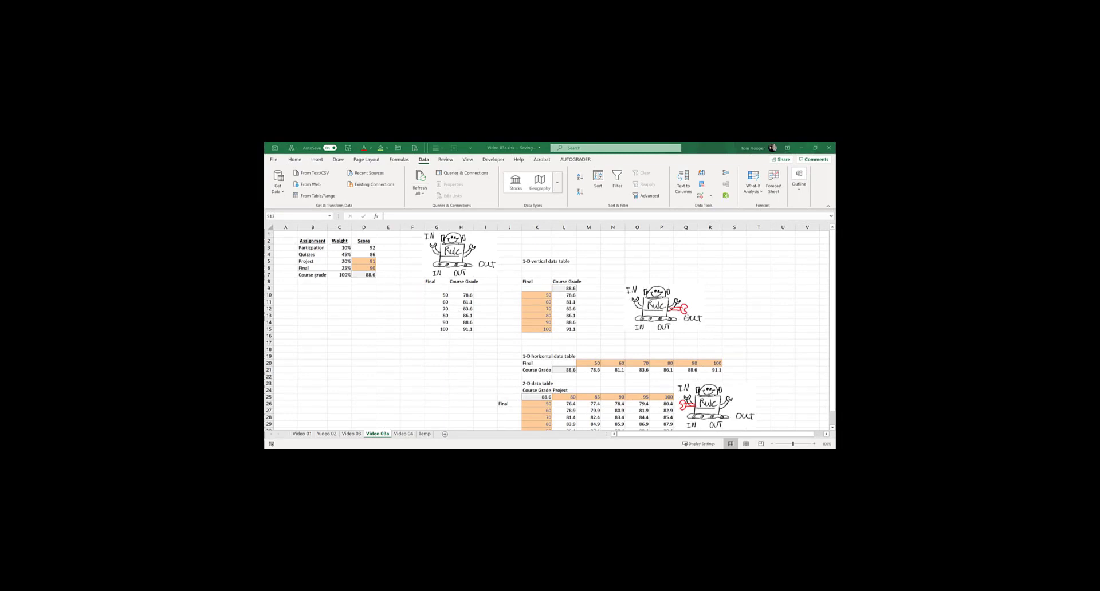
# Step: Copy the Quizzes score in D4 and paste only its formatting onto the Project score in D5
pyautogui.click(367, 261)
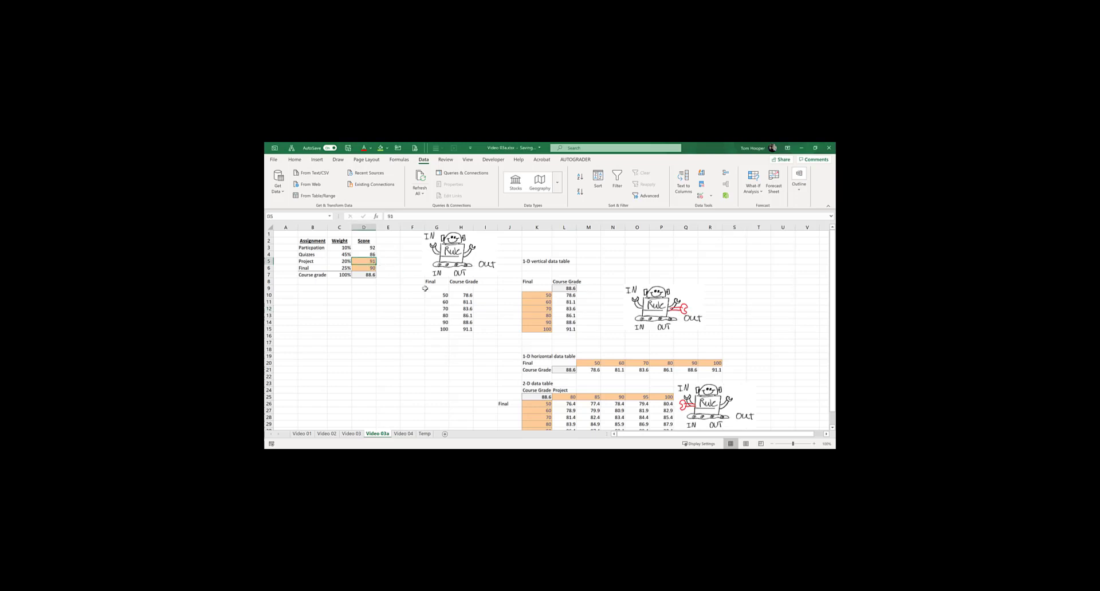
pyautogui.hotkey('ctrl', 'c')
pyautogui.press('alt')
pyautogui.press('h')
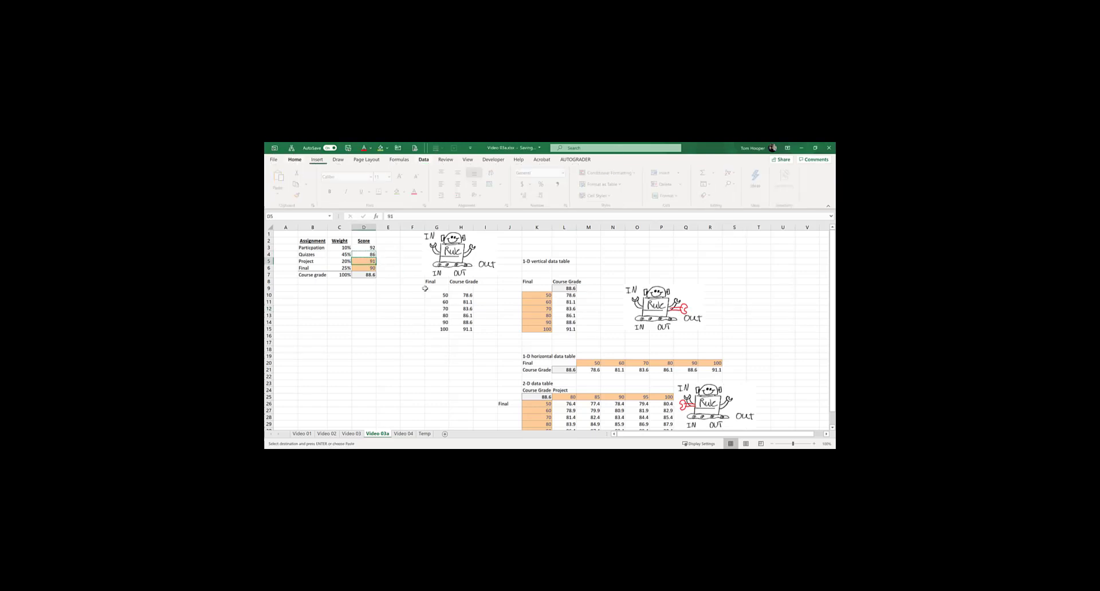
pyautogui.press('v')
pyautogui.press('s')
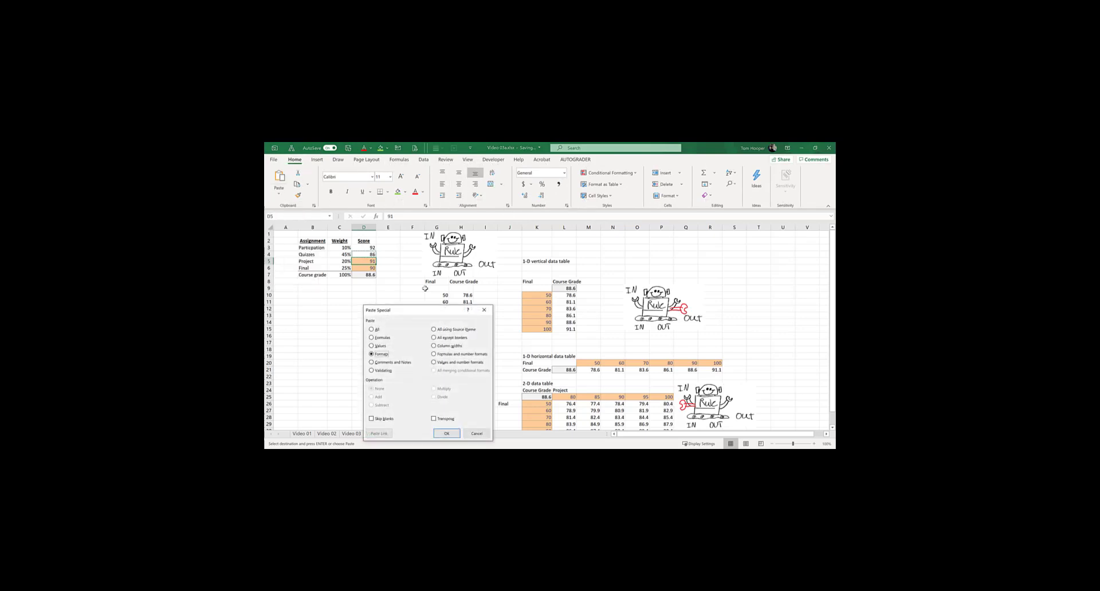
pyautogui.press('Return')
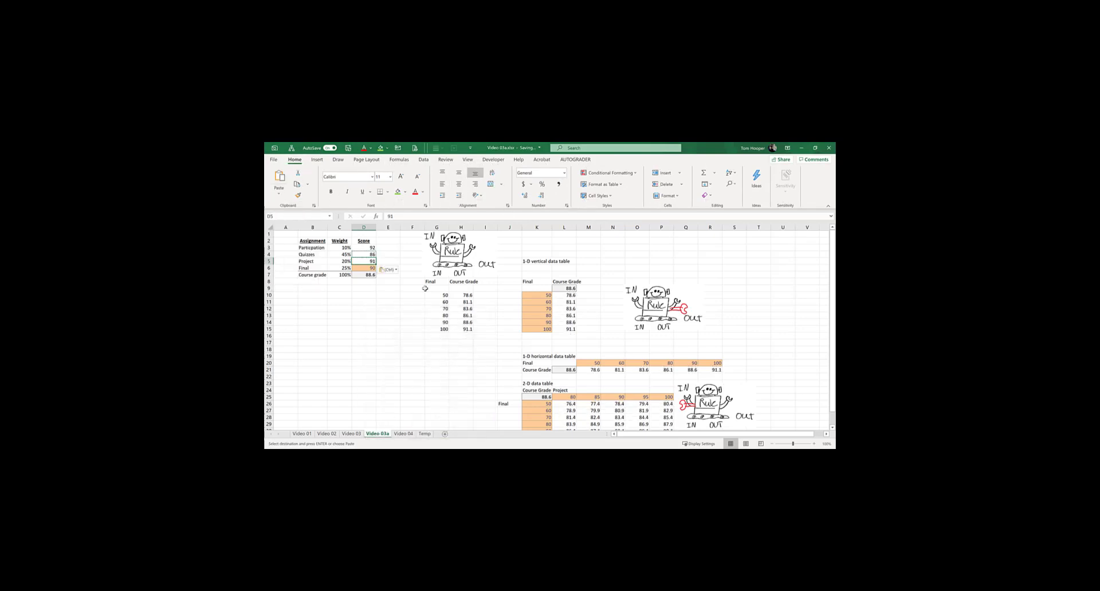
# Step: Enter the label "Strongest Area" in B9 below the grade summary
pyautogui.click(355, 282)
pyautogui.press('Left')
pyautogui.press('Down')
pyautogui.press('Left')
pyautogui.write('Strongest')
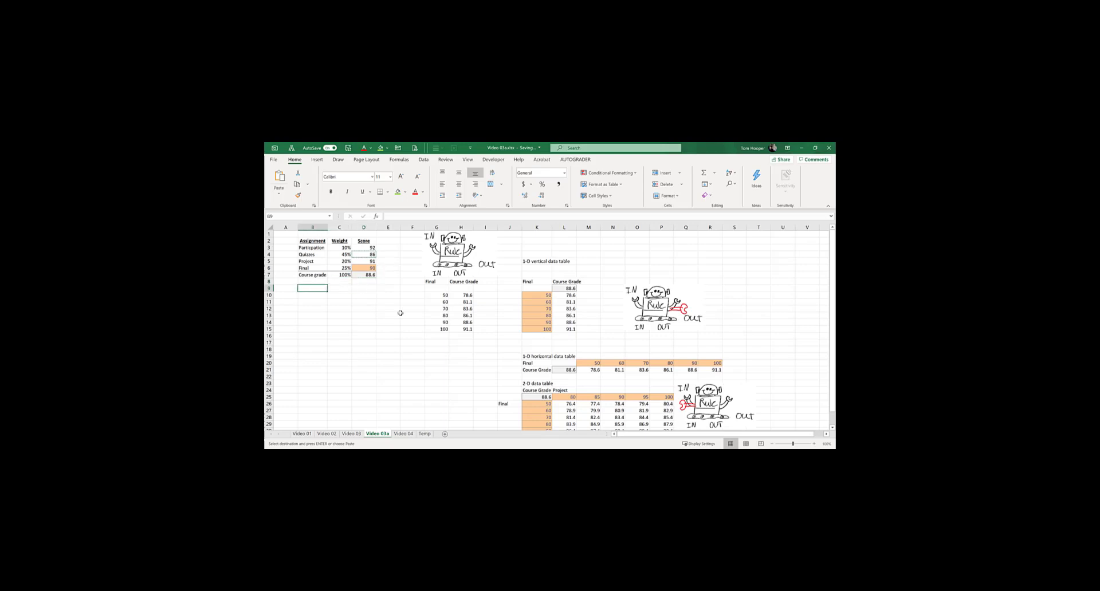
pyautogui.write(' A')
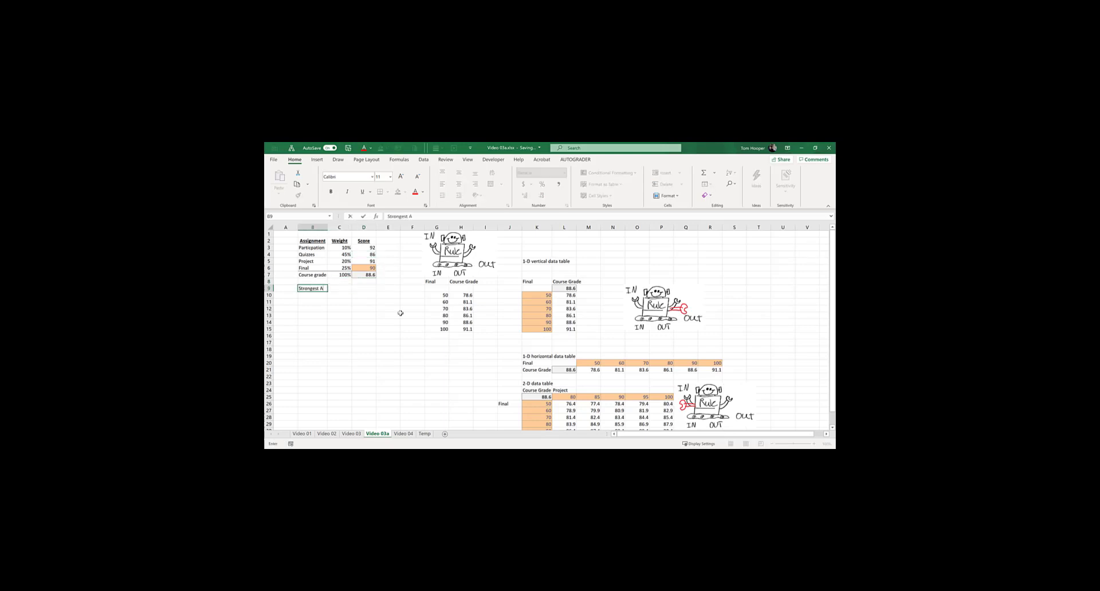
pyautogui.press('Right')
# Step: Enter a MAX formula in D9 that returns the highest of the scores in D3:D6
pyautogui.press('Right')
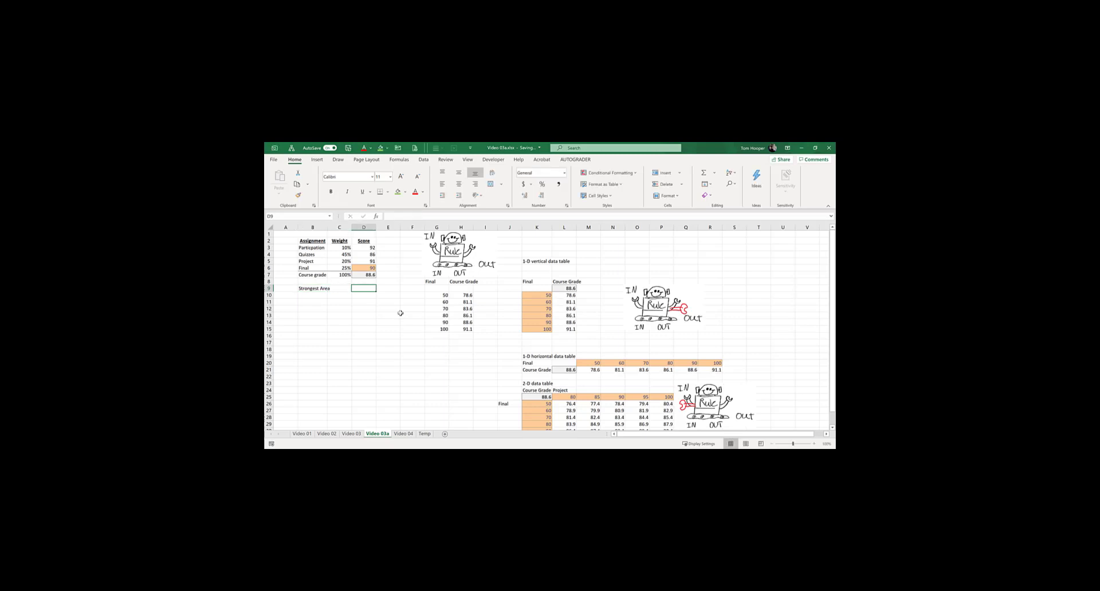
pyautogui.write('=max(')
pyautogui.press('Up')
pyautogui.press('Up')
pyautogui.press('Up')
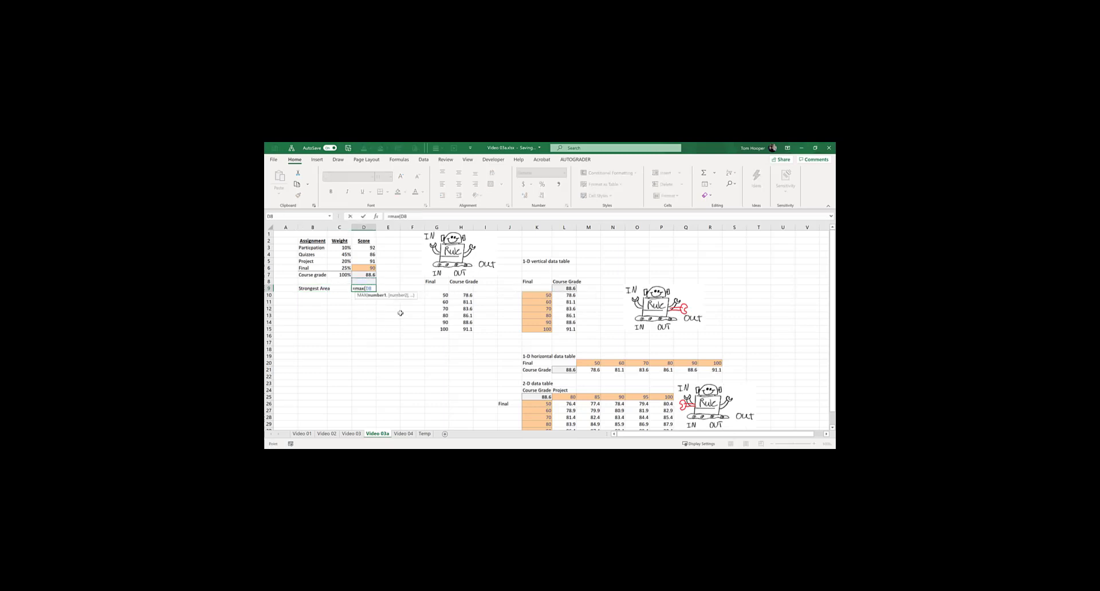
pyautogui.hotkey('shift', 'Up')
pyautogui.hotkey('shift', 'Up')
pyautogui.hotkey('shift', 'Up')
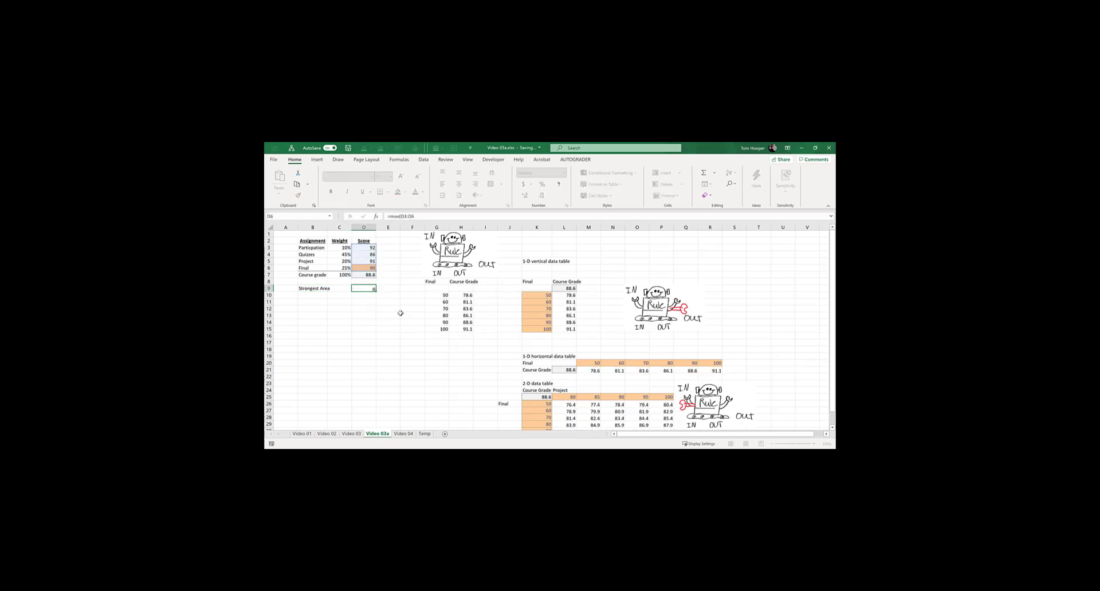
pyautogui.press('Return')
# Step: Add the column heading "Strongest" in M8, beside the vertical data table's Course Grade heading
pyautogui.press('Up')
pyautogui.press('Right')
pyautogui.press('Right')
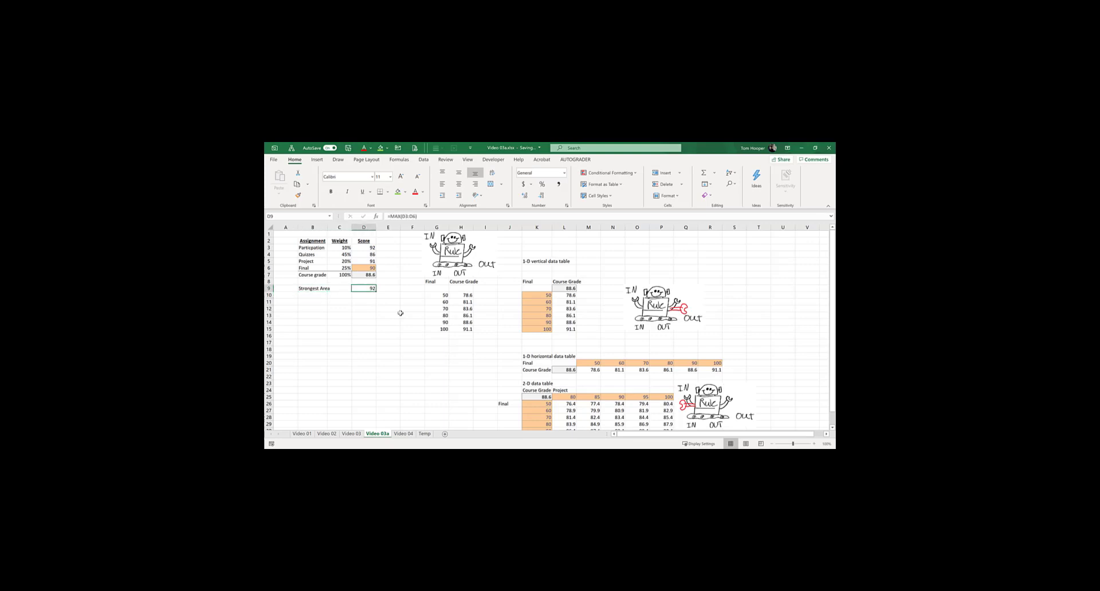
pyautogui.click(588, 283)
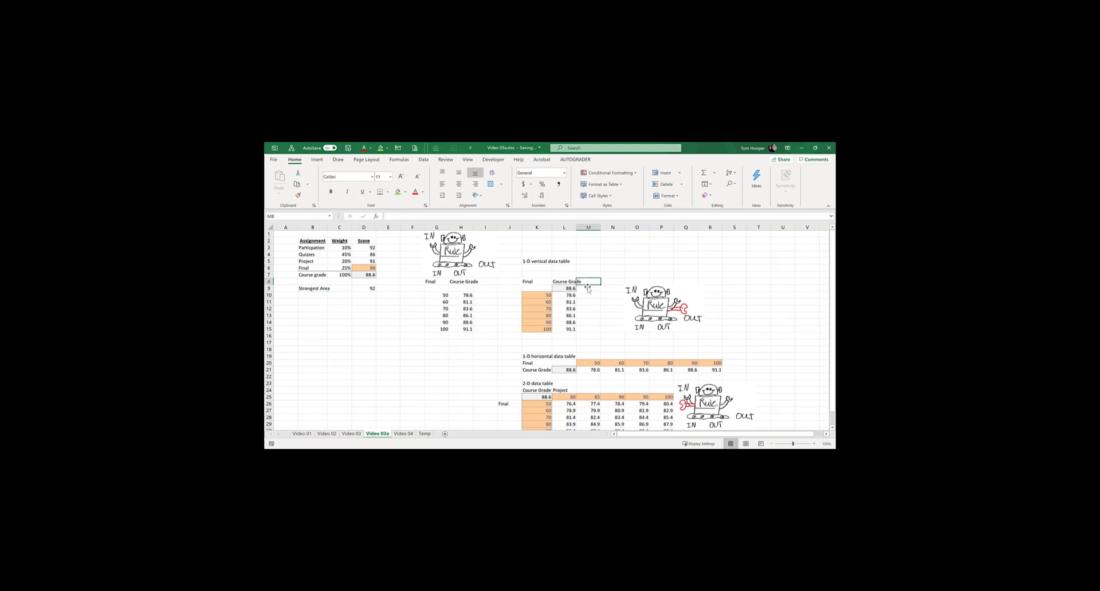
pyautogui.write('Strongest')
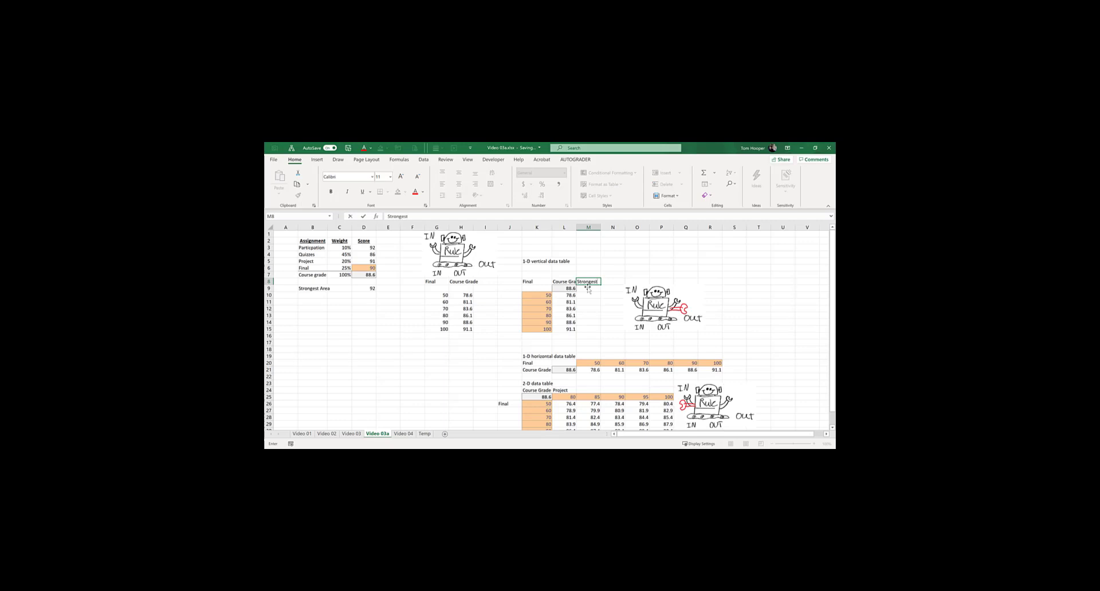
pyautogui.press('Return')
pyautogui.press('Up')
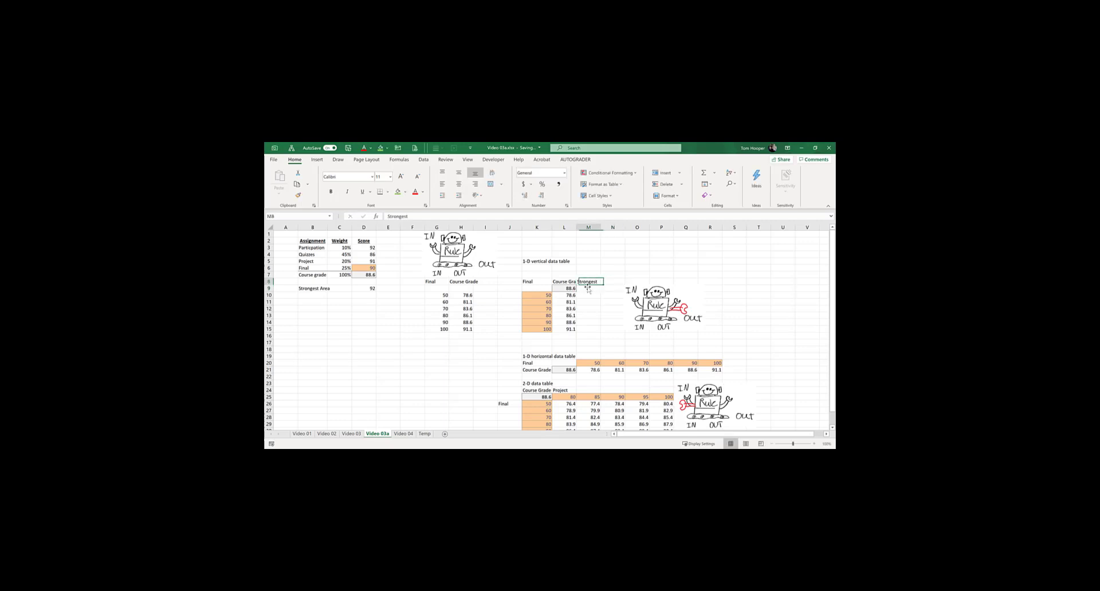
# Step: Autofit the width of column L to its "Course Grade" heading
pyautogui.press('Left')
pyautogui.hotkey('alt', 'h')
pyautogui.press('o')
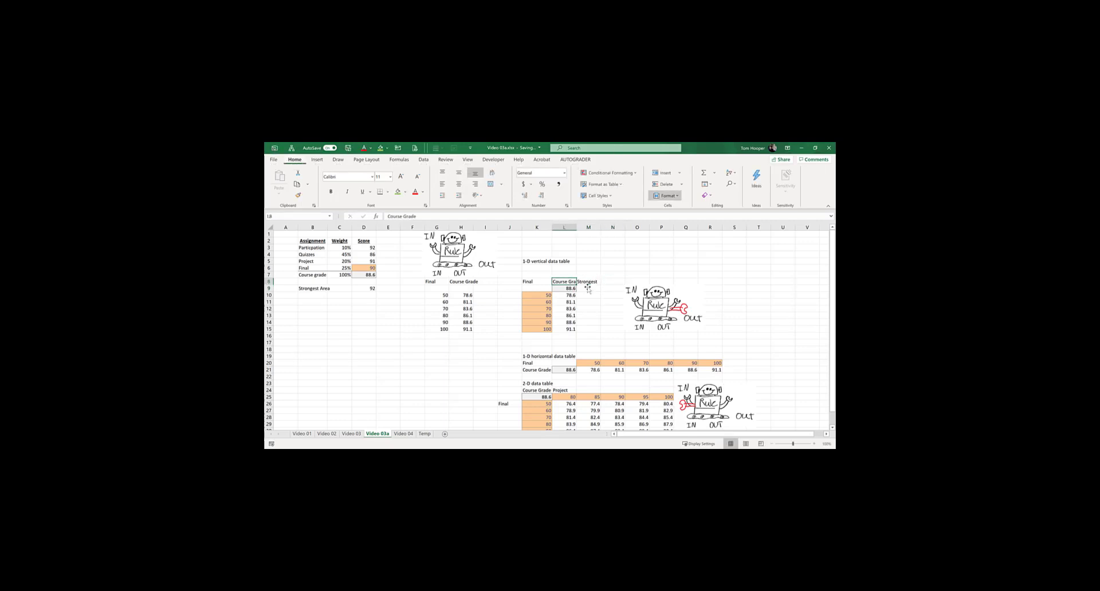
pyautogui.press('i')
# Step: Link M9, under the Strongest heading, to the strongest-area result with the formula =D9
pyautogui.click(587, 288)
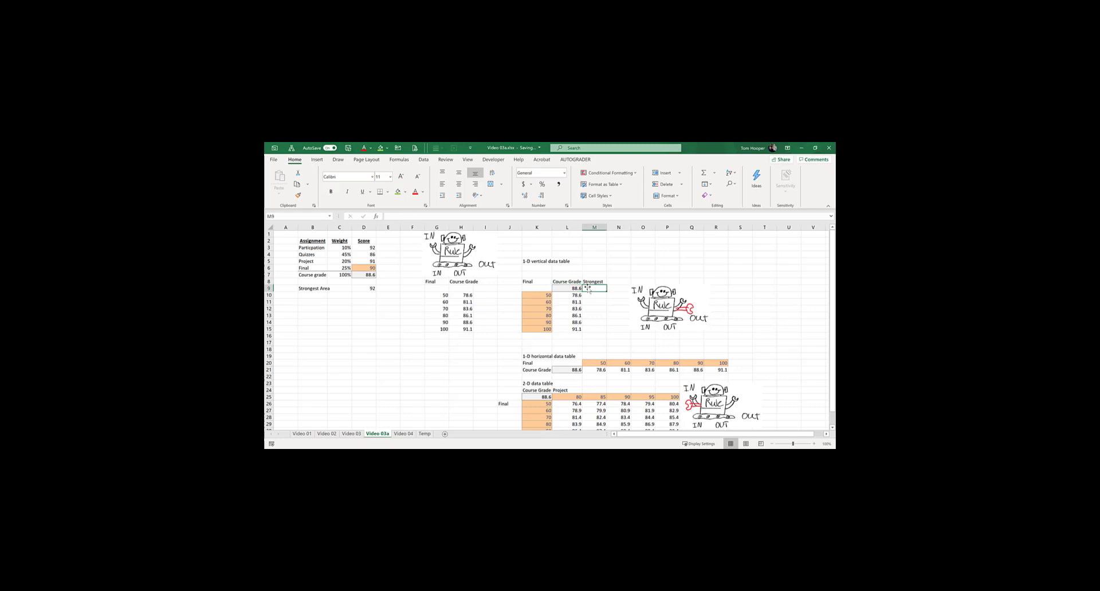
pyautogui.write('=')
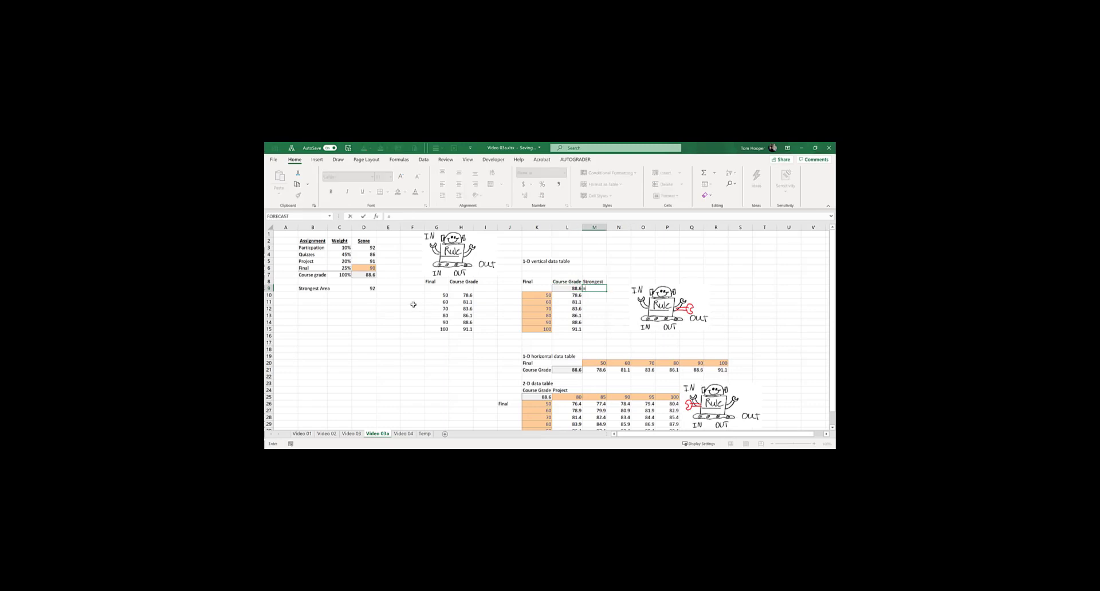
pyautogui.click(367, 288)
pyautogui.press('Return')
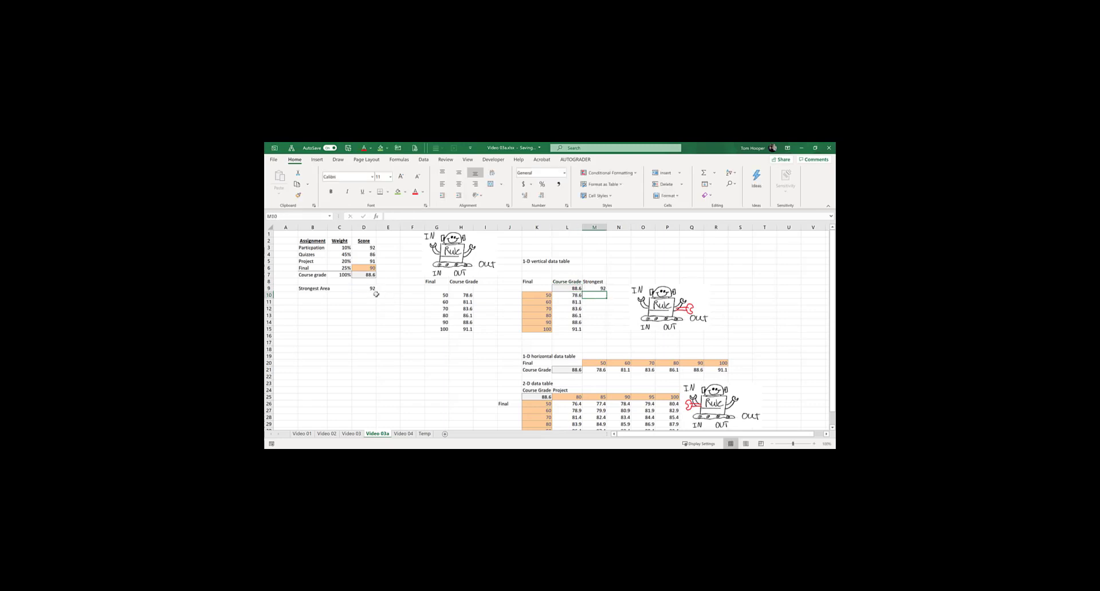
# Step: Format the Strongest Area result in D9 and its linked cell M9 with the bold, shaded, bordered style used for the course grade
pyautogui.click(362, 288)
pyautogui.hotkey('alt', 'h')
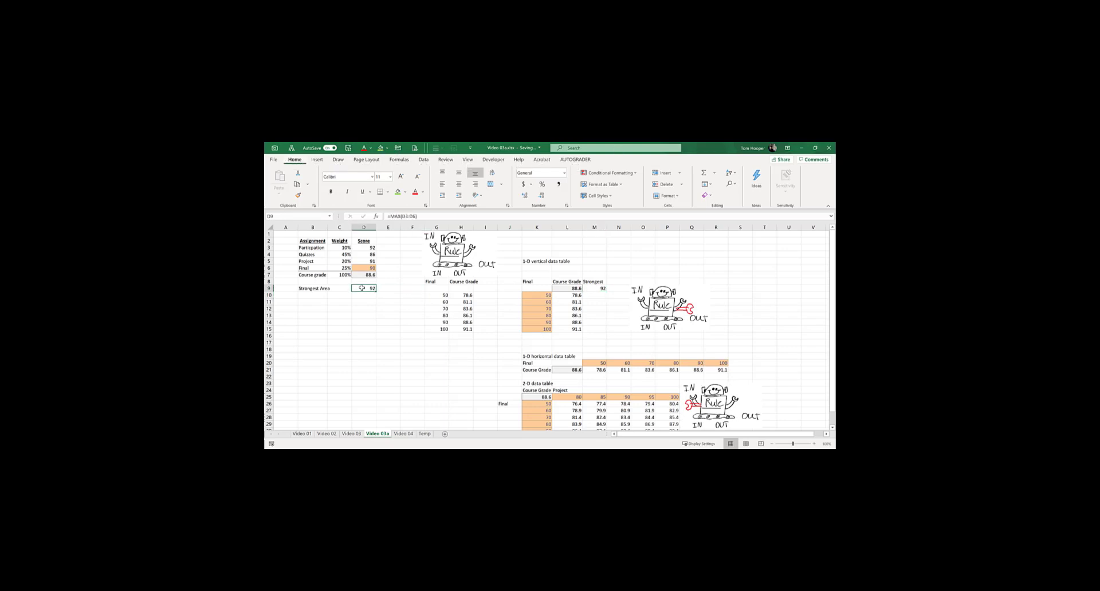
pyautogui.press('j')
pyautogui.press('Escape')
pyautogui.hotkey('ctrl', 'b')
pyautogui.press('Right')
pyautogui.press('Right')
pyautogui.press('Right')
pyautogui.press('Right')
pyautogui.press('Right')
pyautogui.press('Right')
pyautogui.press('Right')
pyautogui.press('Right')
pyautogui.press('Right')
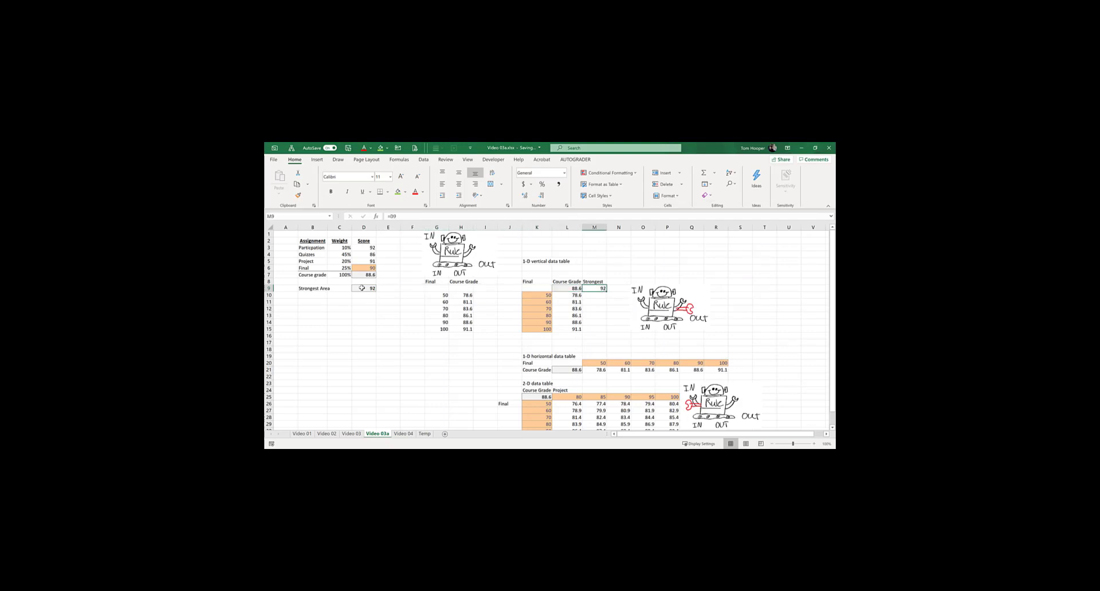
pyautogui.hotkey('ctrl', 'b')
# Step: Create a one-variable data table over K9:M15 using the Final score in D6 as the column input cell
pyautogui.press('Down')
pyautogui.press('Left')
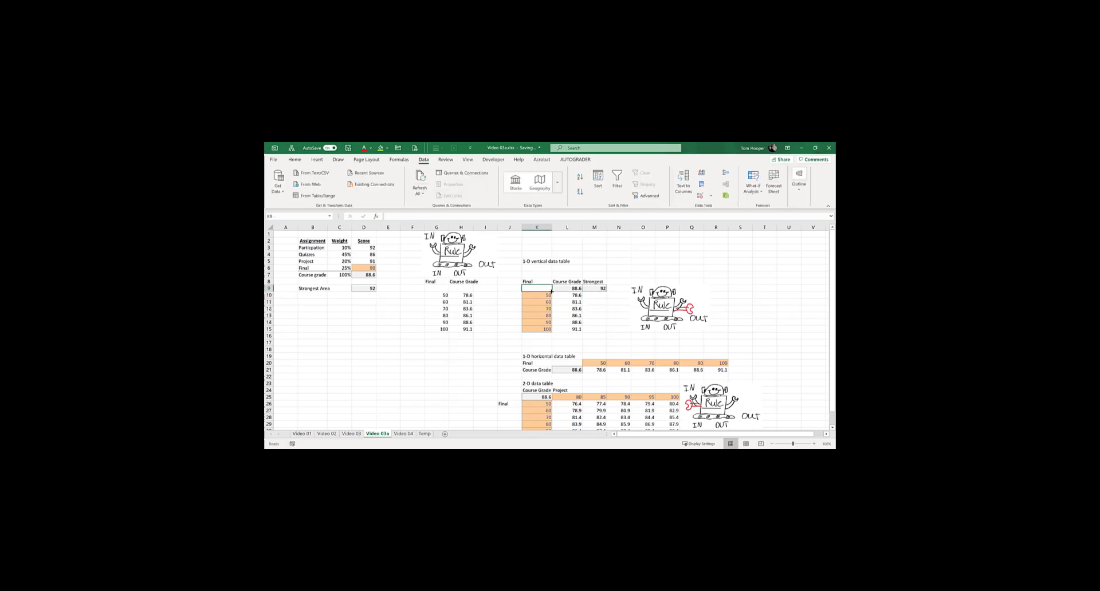
pyautogui.hotkey('shift', 'Down')
pyautogui.hotkey('shift', 'Down')
pyautogui.hotkey('shift', 'Down')
pyautogui.hotkey('shift', 'Down')
pyautogui.hotkey('shift', 'Down')
pyautogui.hotkey('shift', 'Down')
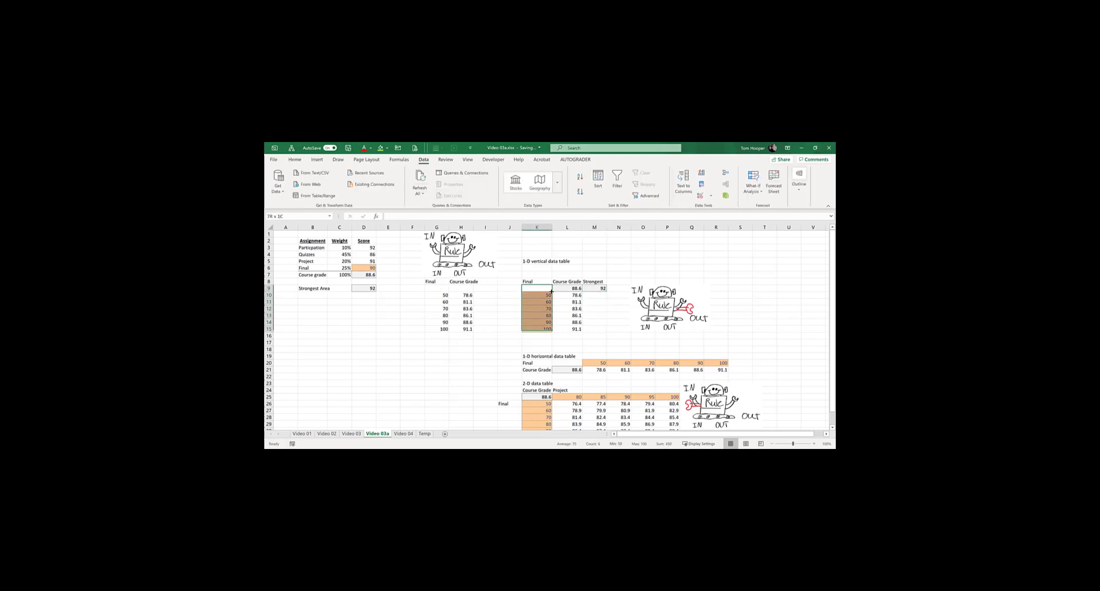
pyautogui.hotkey('shift', 'Right')
pyautogui.hotkey('shift', 'Right')
pyautogui.press('alt')
pyautogui.press('a')
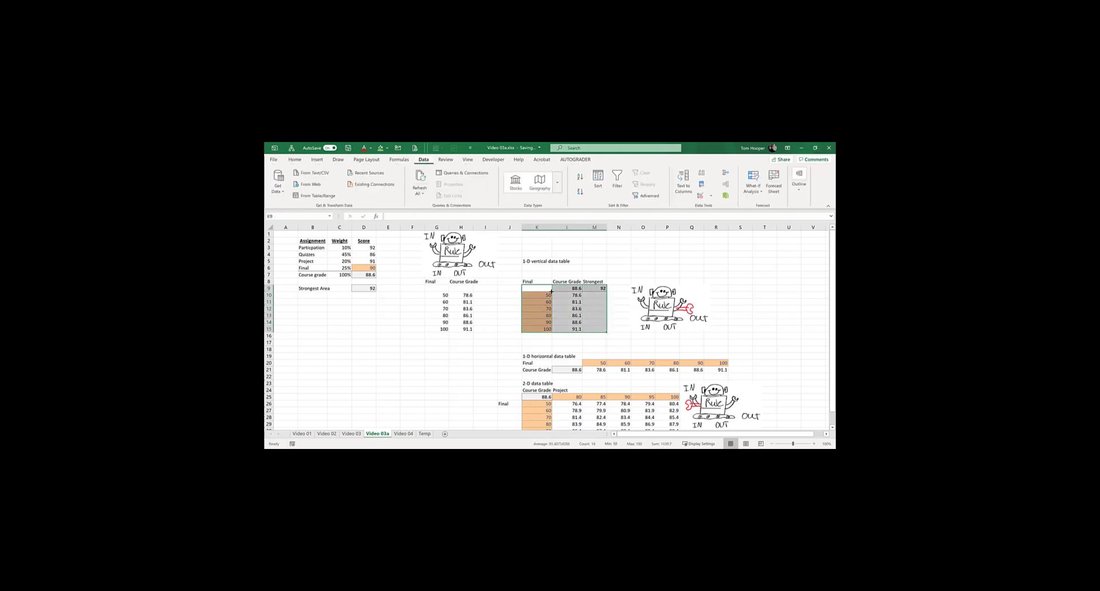
pyautogui.press('w')
pyautogui.press('t')
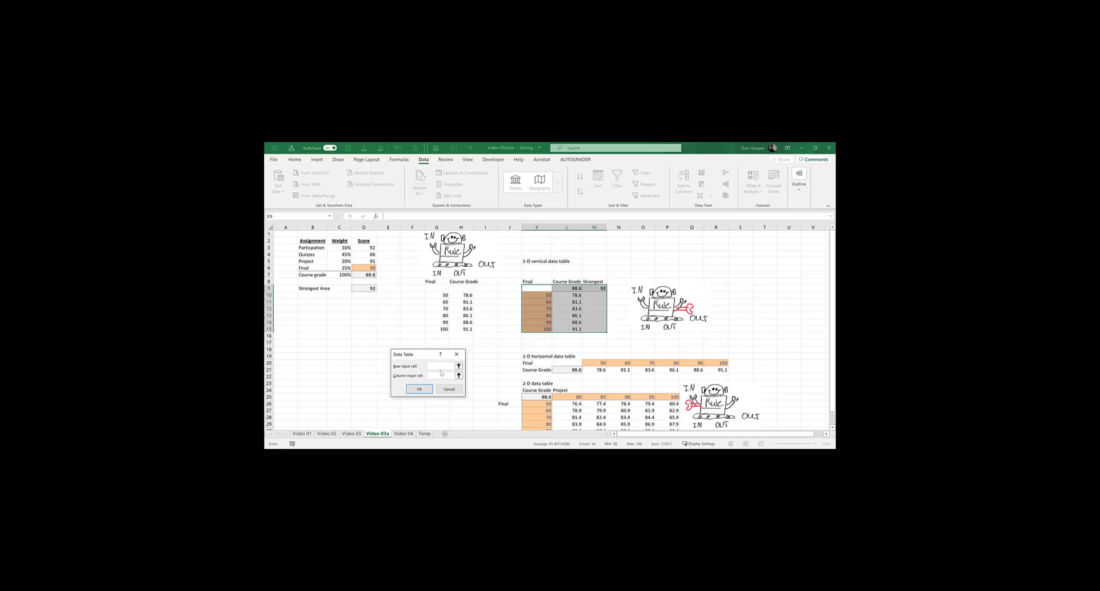
pyautogui.click(370, 269)
pyautogui.click(429, 388)
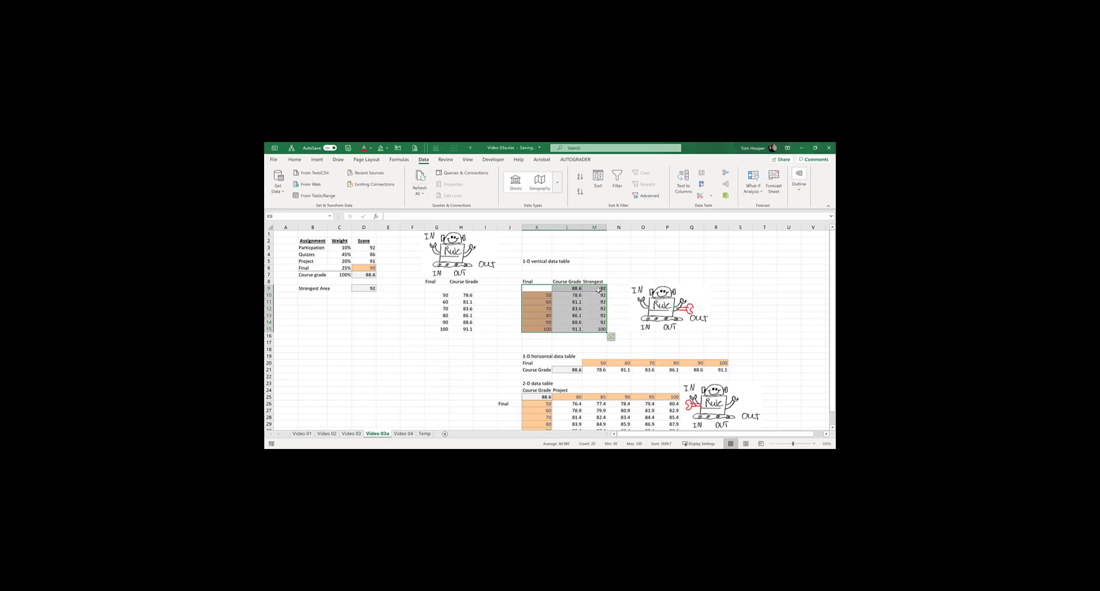
# Step: Inspect the Strongest output for a final of 100 and the empty ranges beside and below the 1-D tables where more outputs could go
pyautogui.click(599, 329)
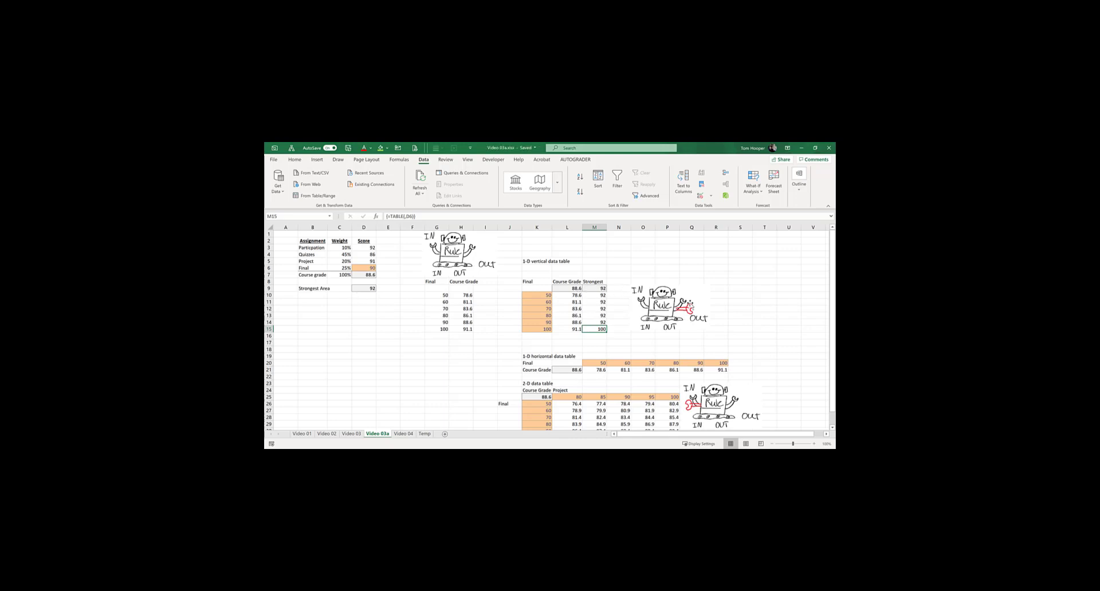
pyautogui.click(694, 309)
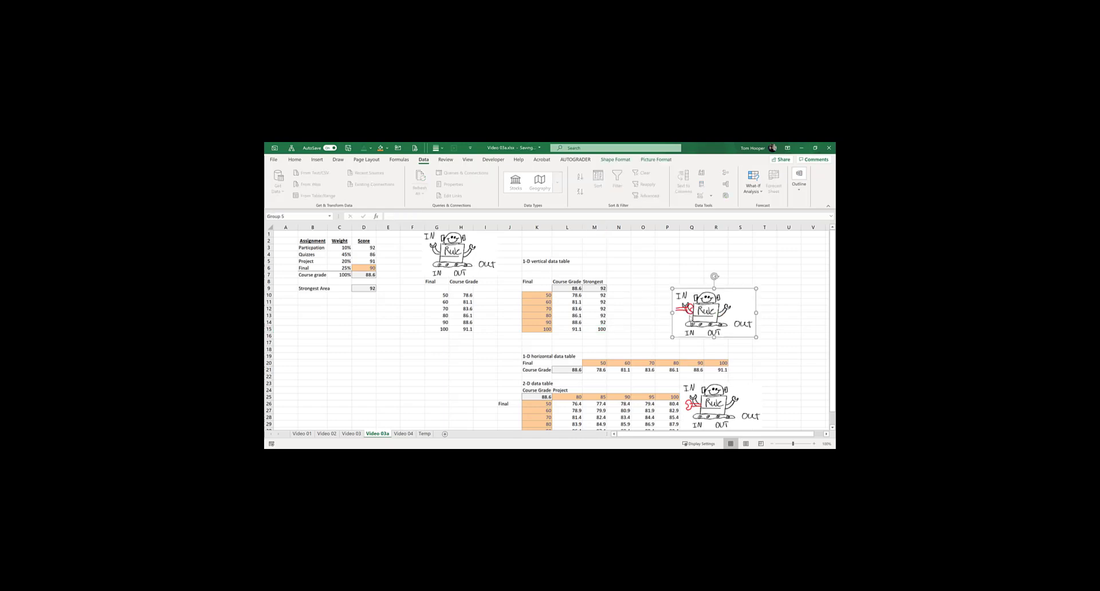
pyautogui.moveTo(614, 289); pyautogui.dragTo(615, 330)
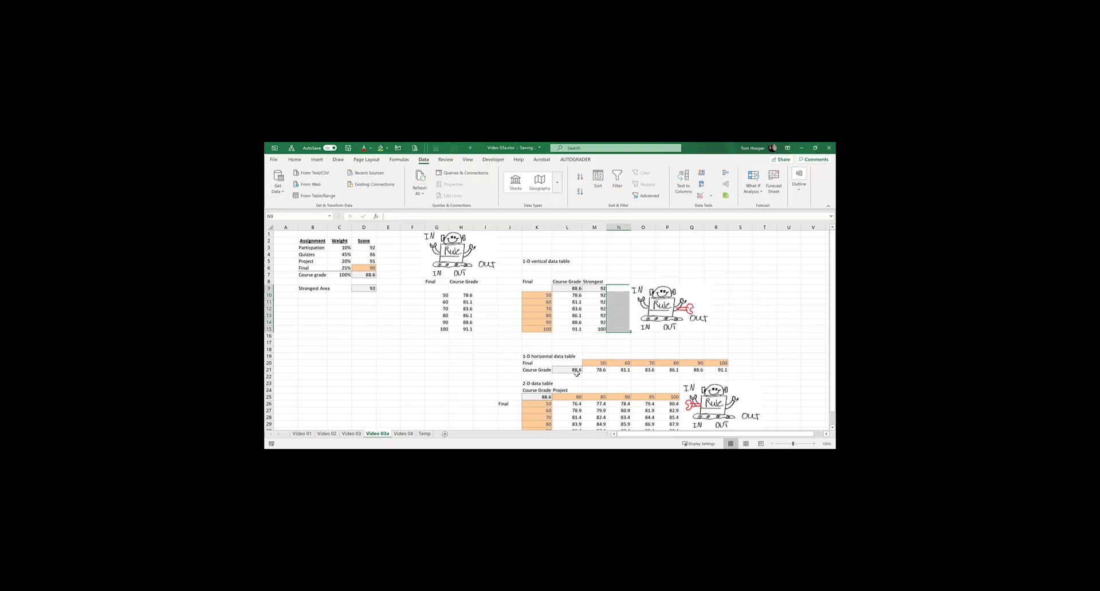
pyautogui.moveTo(577, 375); pyautogui.dragTo(714, 376)
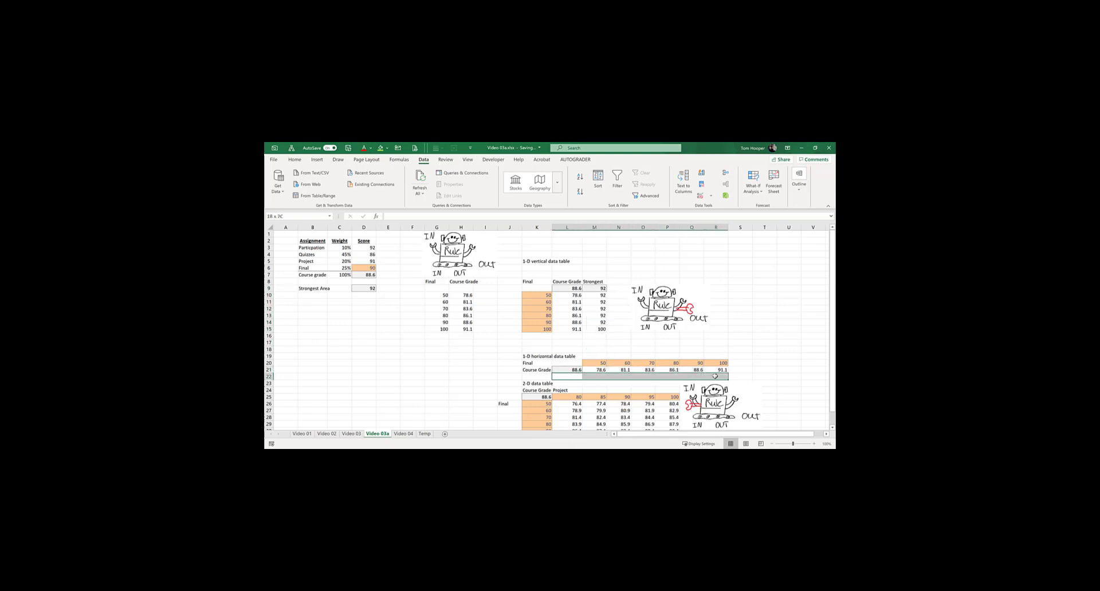
pyautogui.click(754, 344)
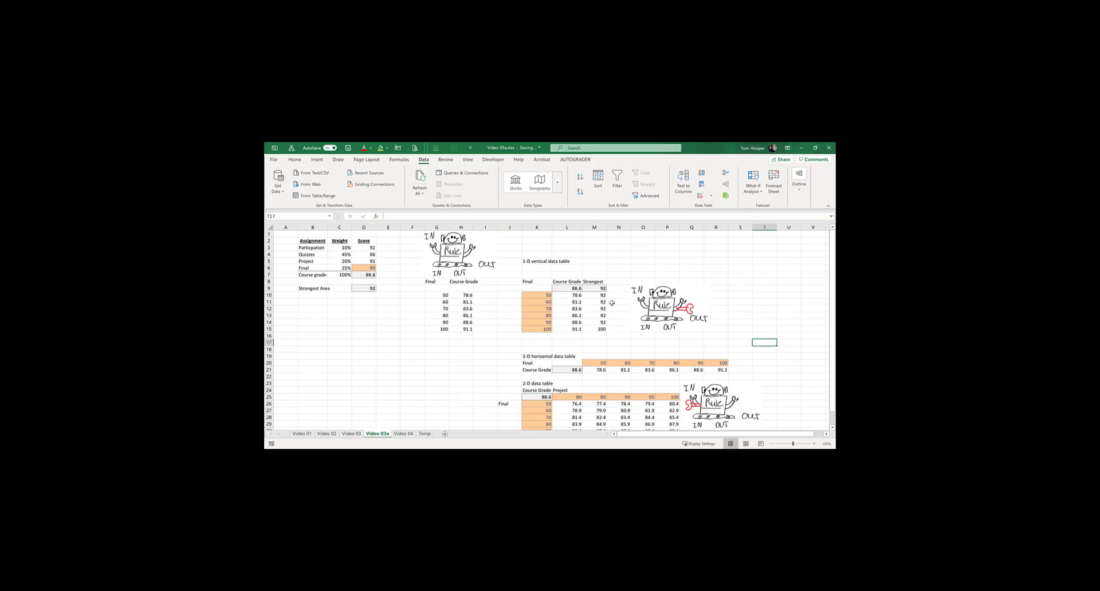
# Step: Compare the vertical table's inputs and two output formulas with the 2-D table's row inputs, column inputs and single corner formula
pyautogui.moveTo(541, 295); pyautogui.dragTo(538, 330)
pyautogui.moveTo(567, 289); pyautogui.dragTo(603, 289)
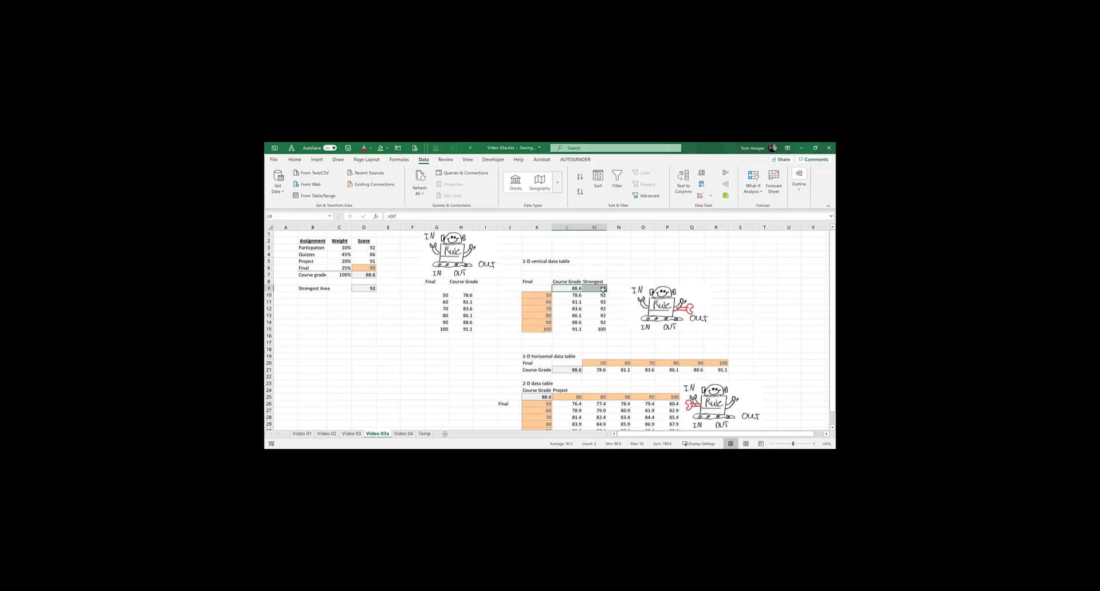
pyautogui.click(545, 260)
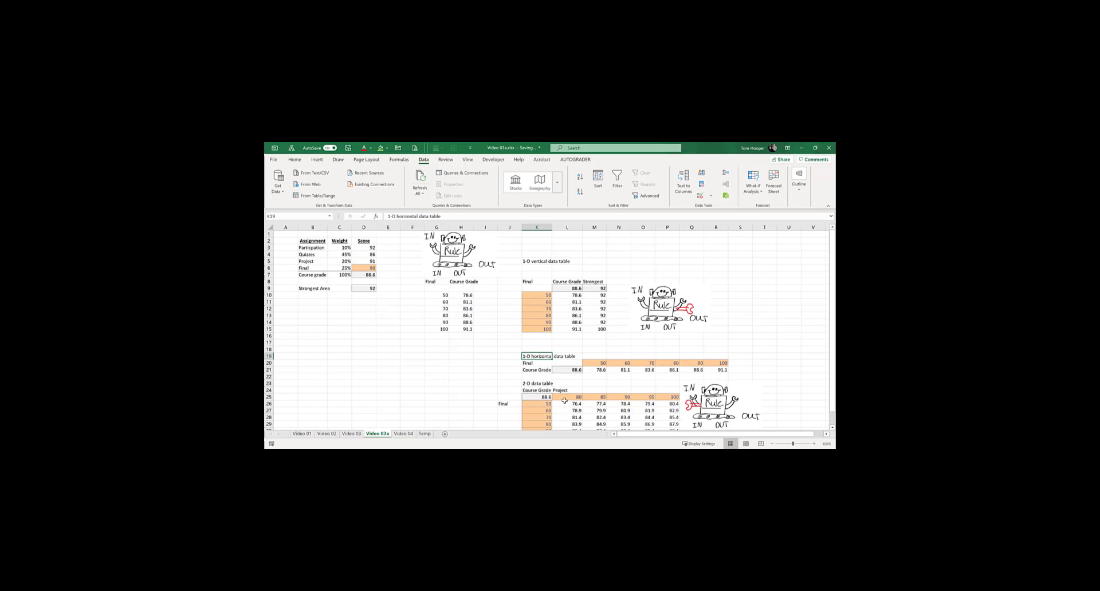
pyautogui.moveTo(567, 397); pyautogui.dragTo(652, 395)
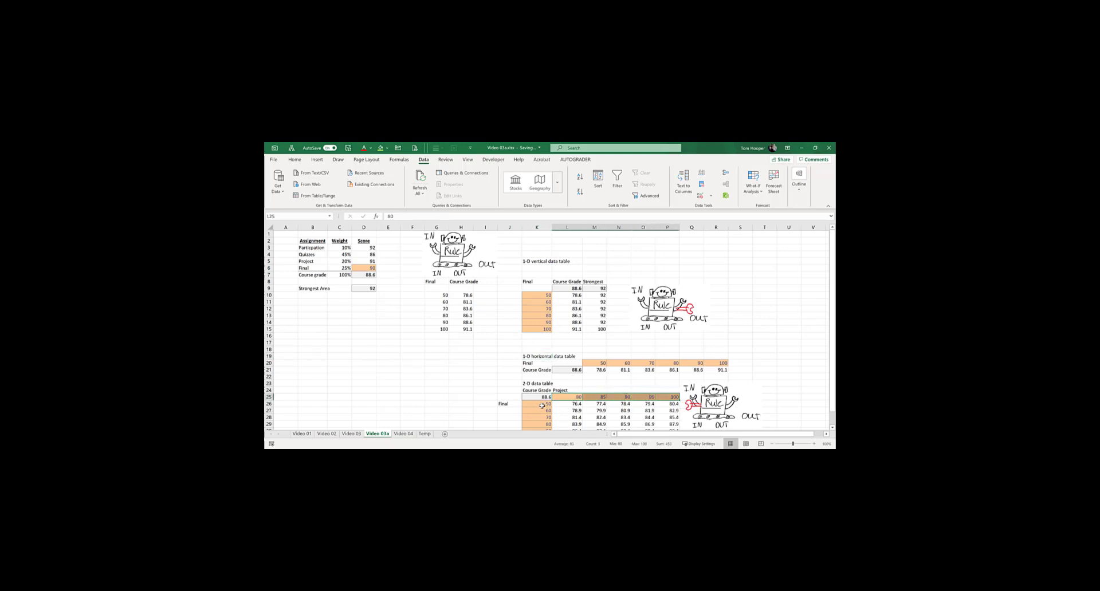
pyautogui.keyDown('ctrl'); pyautogui.moveTo(544, 404); pyautogui.dragTo(545, 424); pyautogui.keyUp('ctrl')
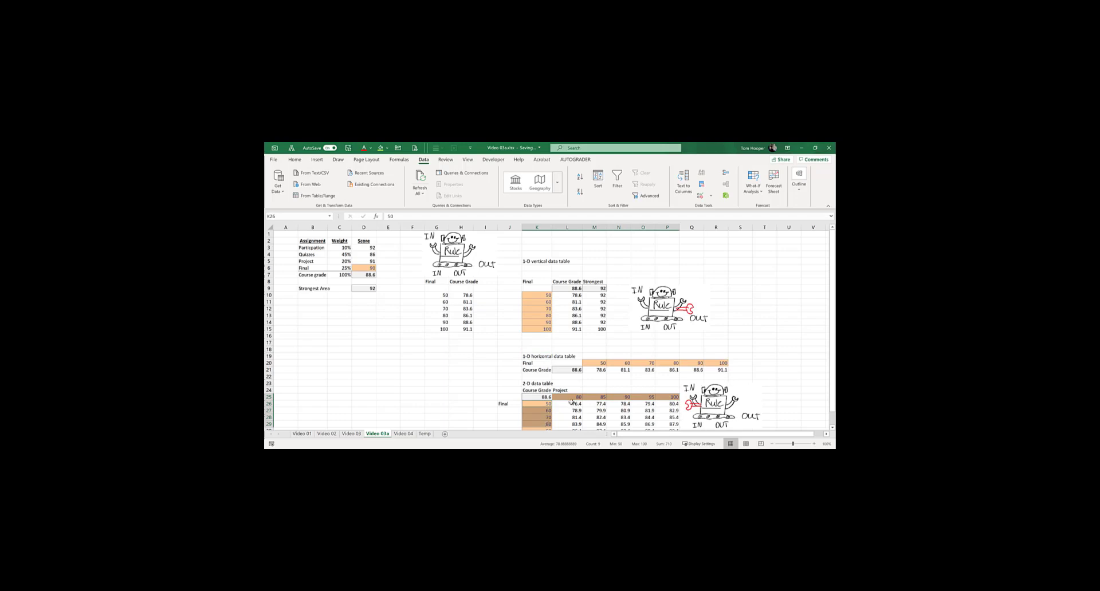
pyautogui.click(543, 397)
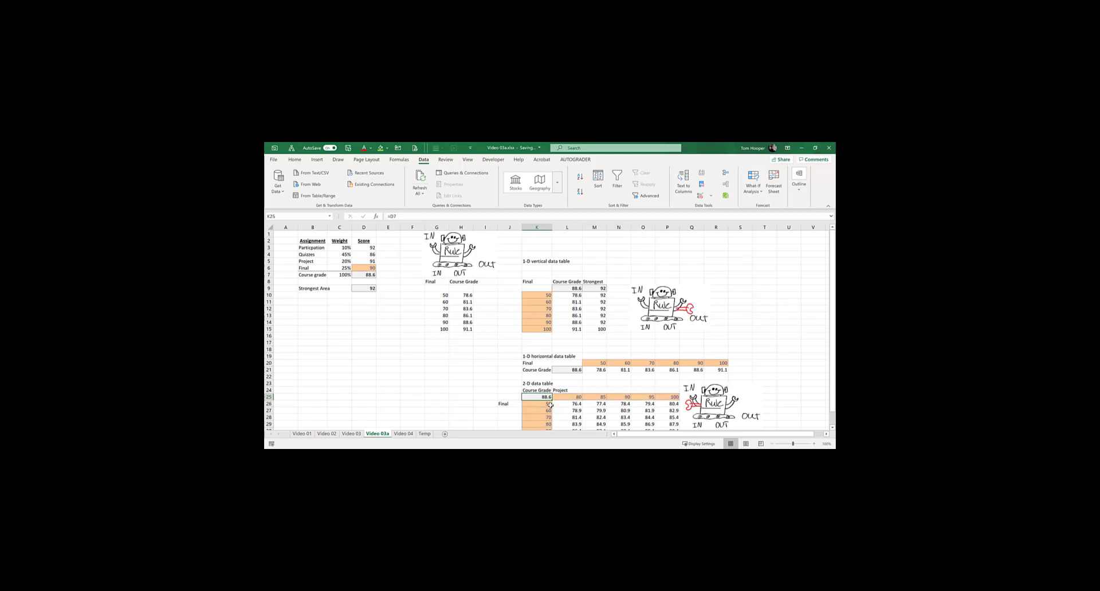